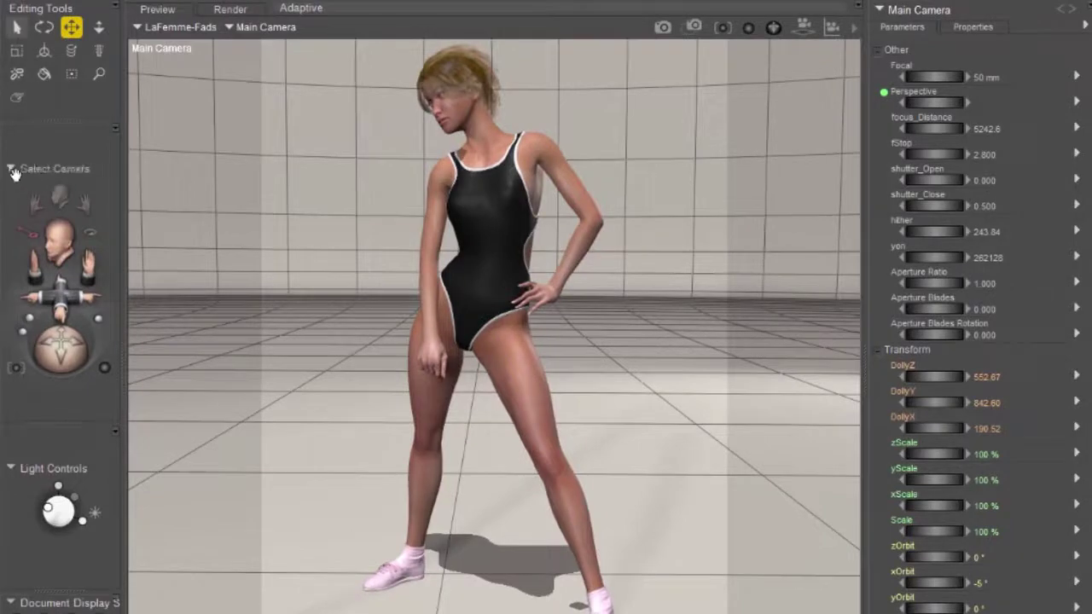
left_click(12, 173)
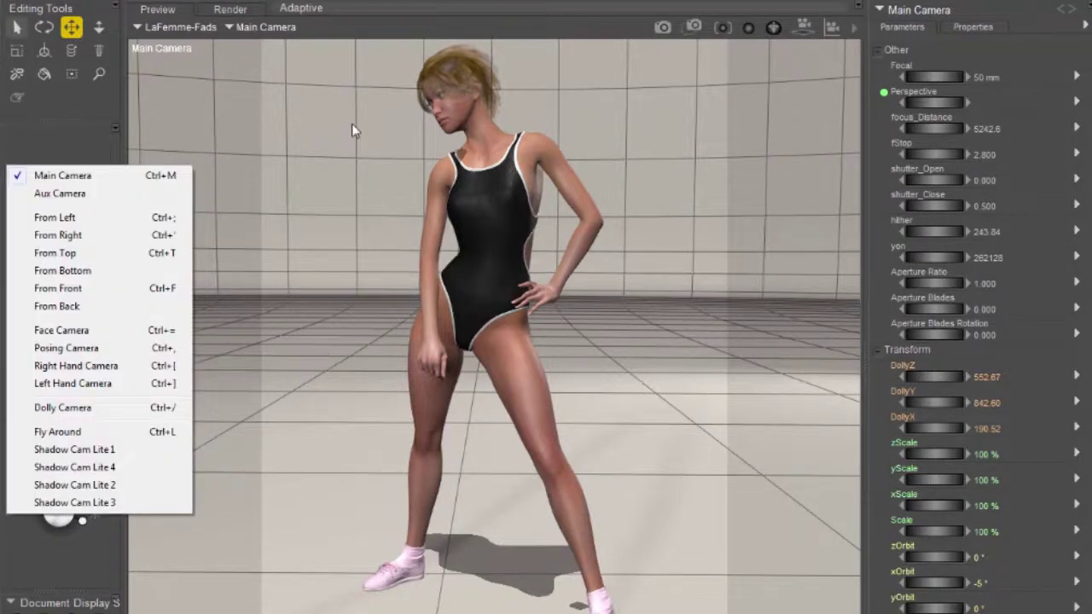
left_click(348, 123)
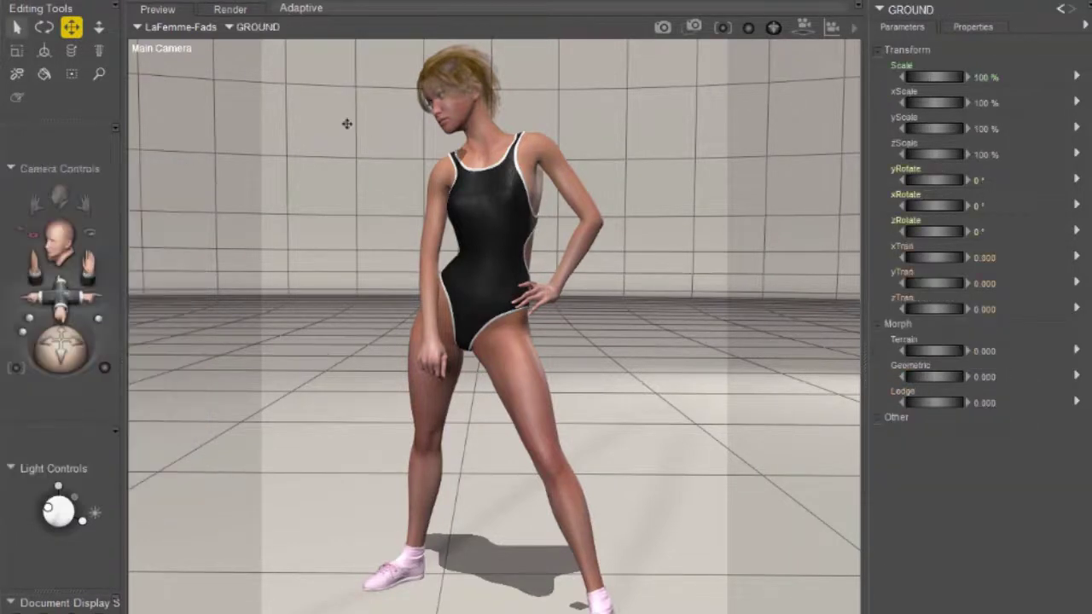
left_click(11, 172)
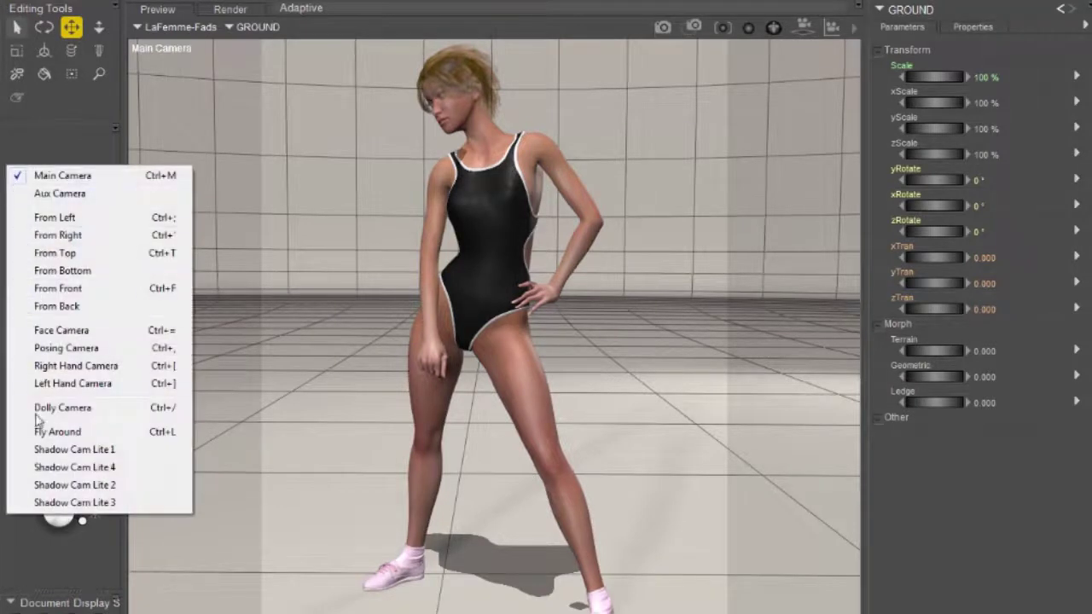
left_click(61, 146)
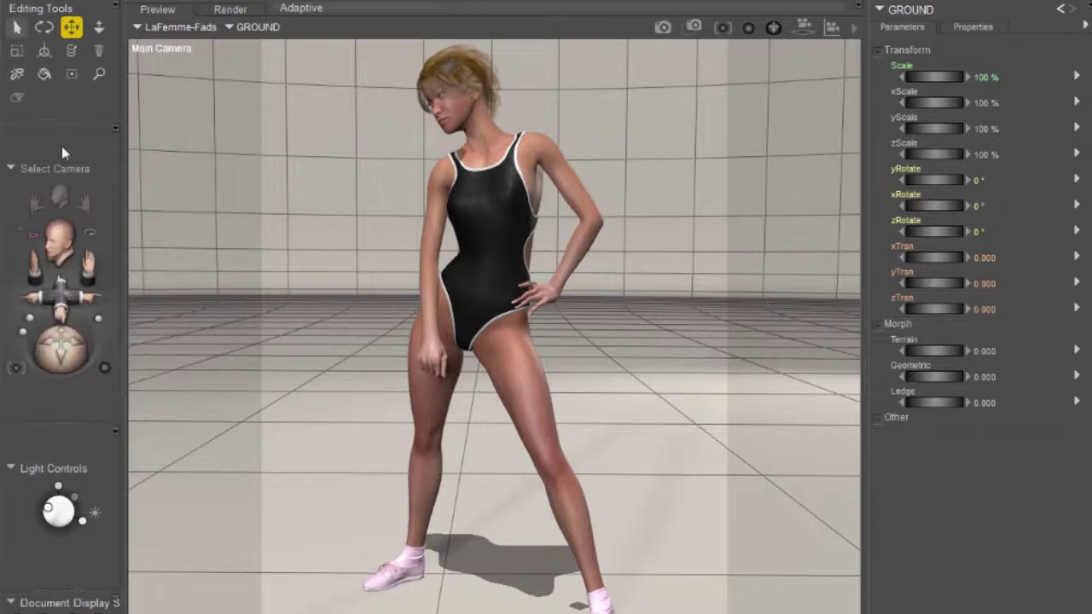
- View the figure through the right hand, left hand and face cameras, and return to the Main Camera
left_click(34, 203)
left_click(83, 205)
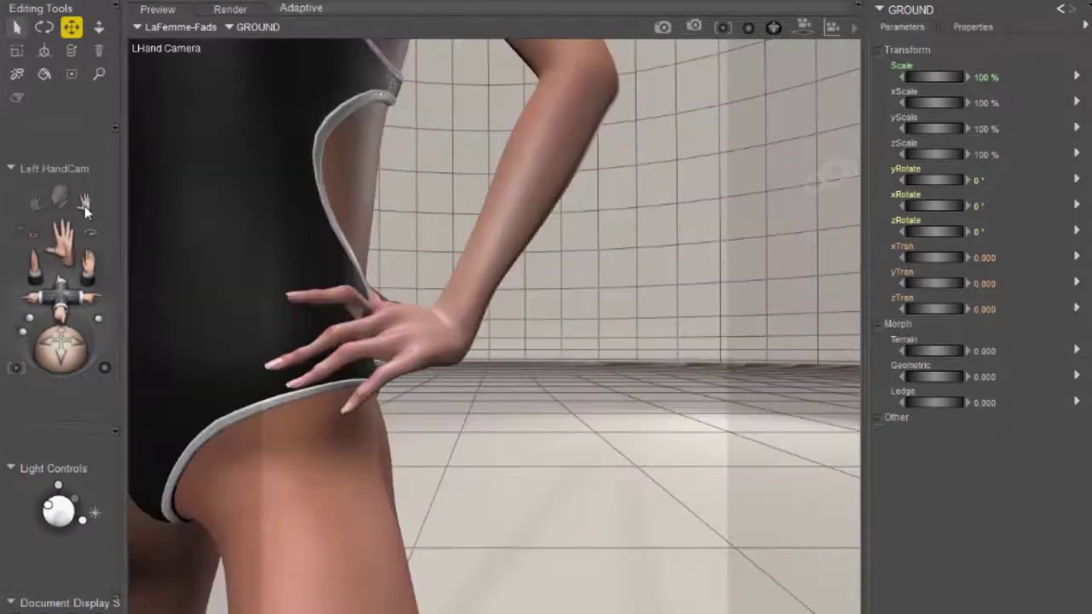
left_click(61, 199)
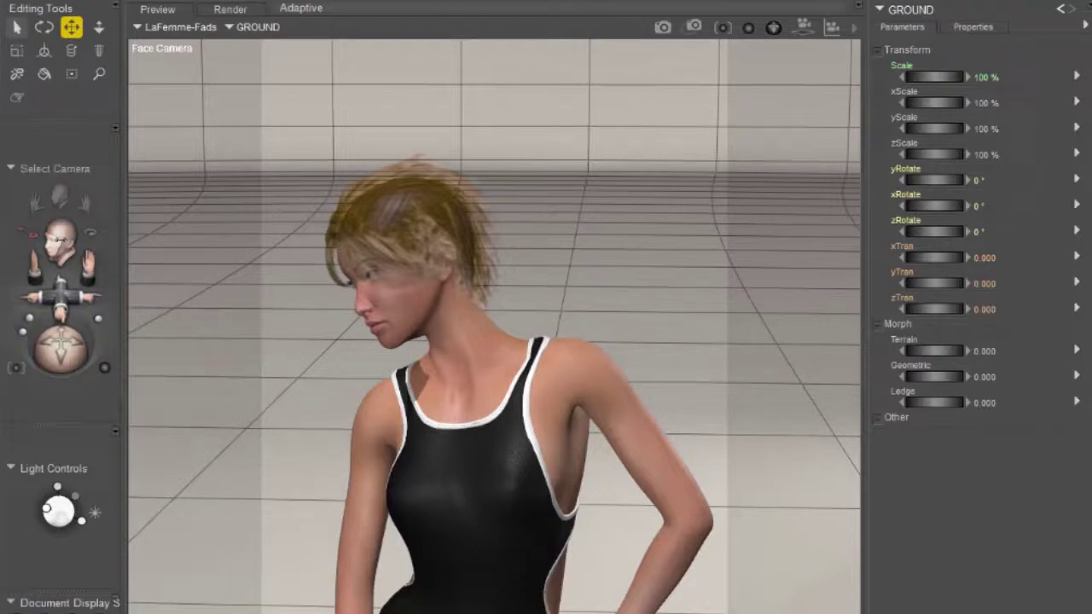
mouse_move(60, 243)
left_mouse_down()
mouse_move(80, 243)
mouse_move(47, 242)
left_mouse_up()
key("ctrl+m")
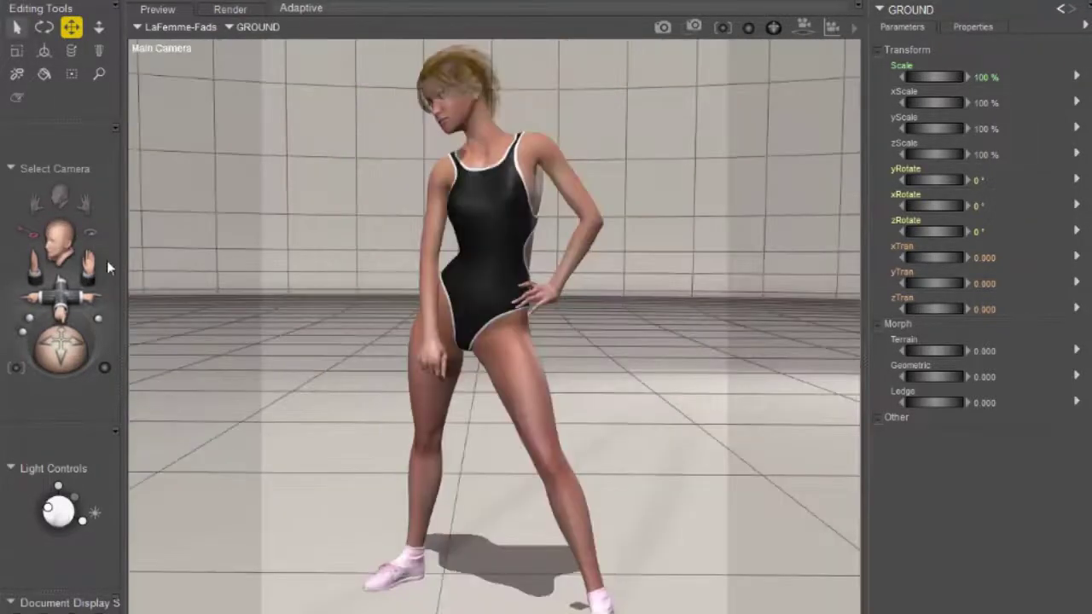
- Toggle animating for the Main Camera and preview the scene in the flyaround view
left_click(31, 237)
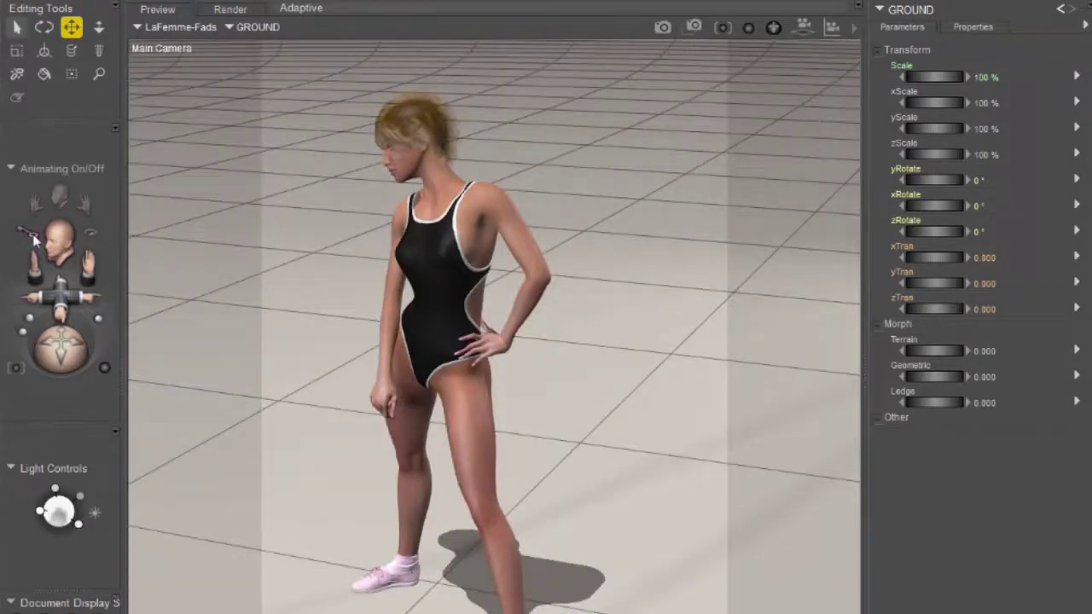
left_click(91, 235)
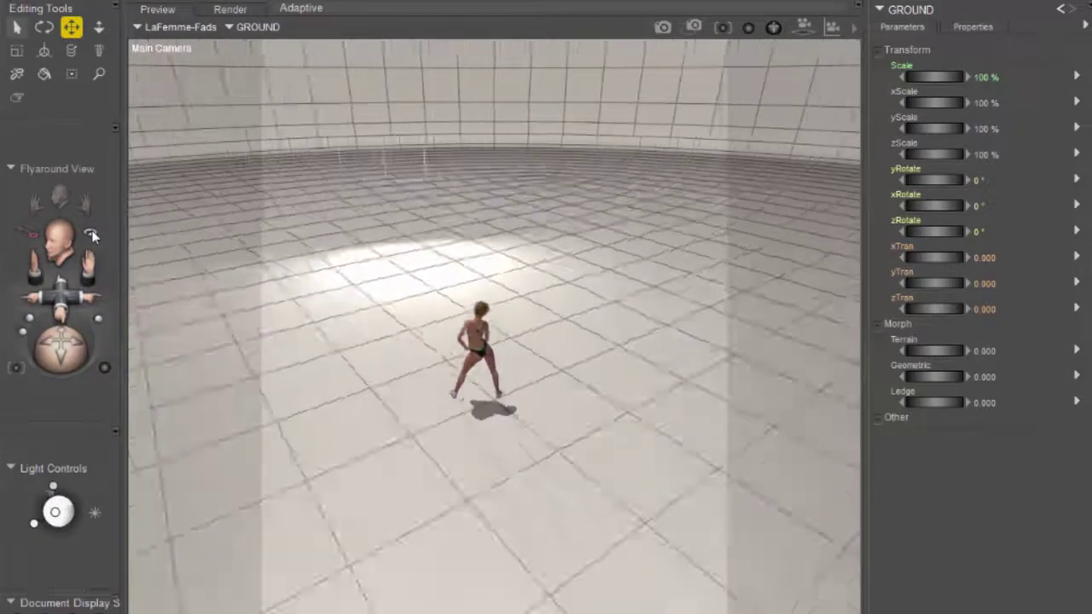
left_click(91, 236)
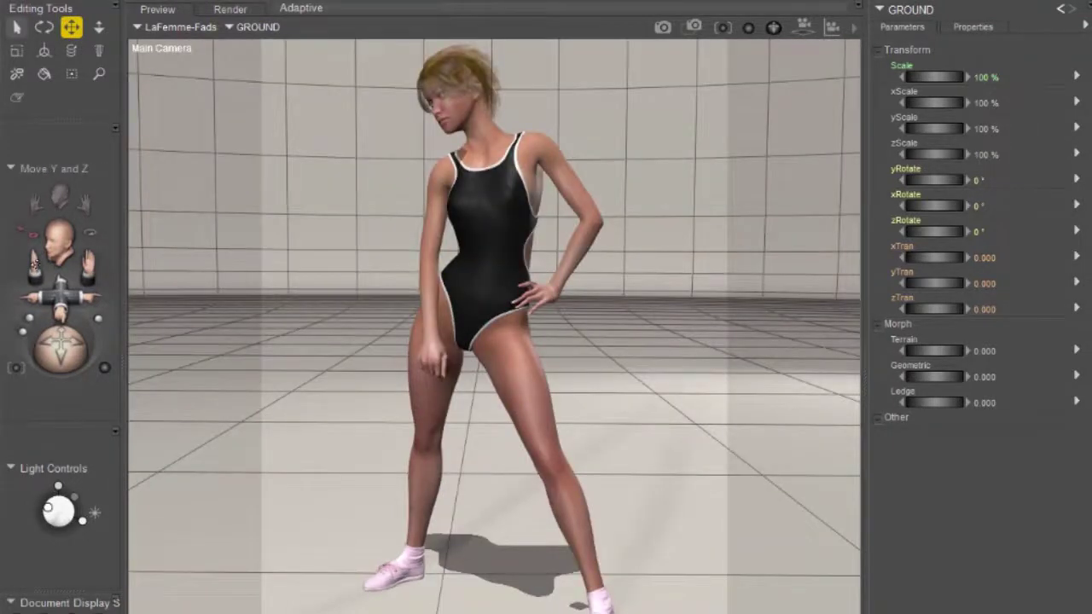
- Move the Main Camera in the Y-Z and X-Y planes and along the floor plane with the camera controls
mouse_move(34, 265)
left_mouse_down()
mouse_move(24, 264)
mouse_move(32, 278)
mouse_move(34, 252)
left_mouse_up()
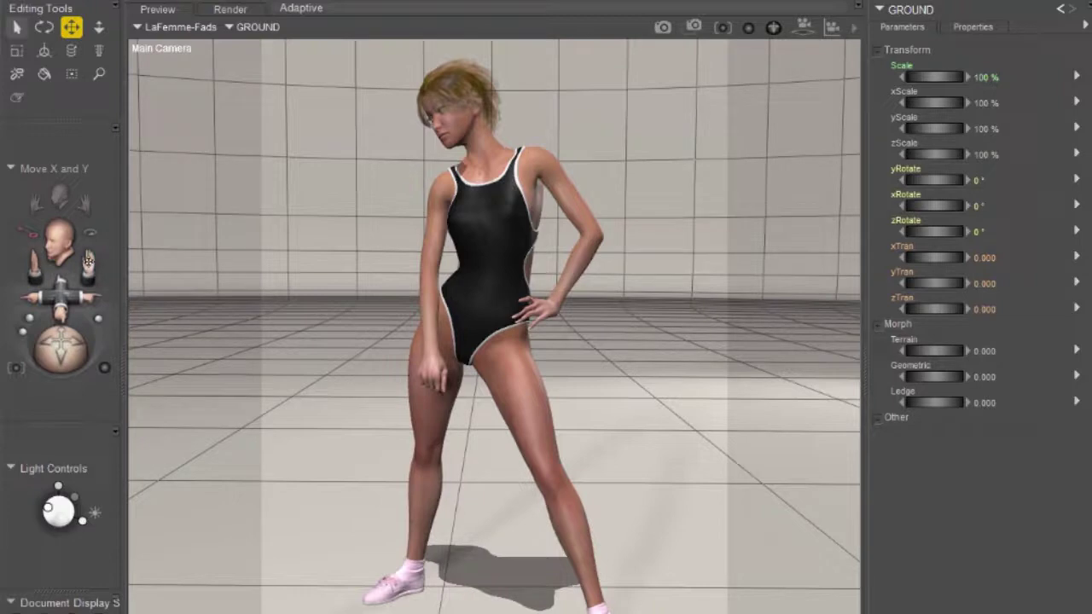
mouse_move(88, 260)
left_mouse_down()
mouse_move(77, 260)
mouse_move(101, 260)
mouse_move(88, 249)
mouse_move(87, 264)
mouse_move(90, 252)
left_mouse_up()
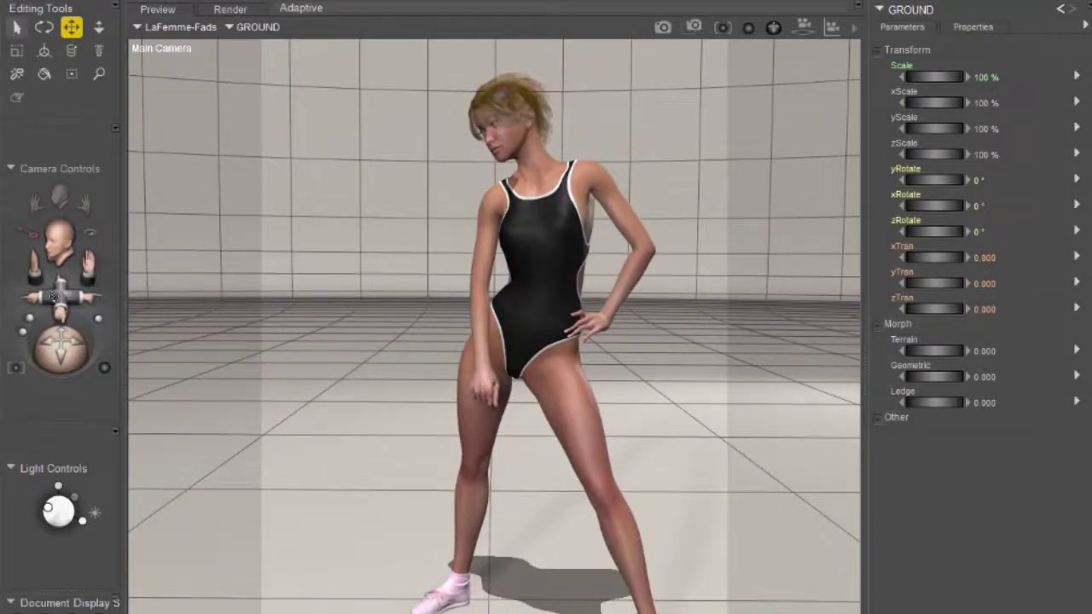
mouse_move(61, 295)
left_mouse_down()
mouse_move(60, 279)
mouse_move(61, 303)
mouse_move(60, 292)
left_mouse_up()
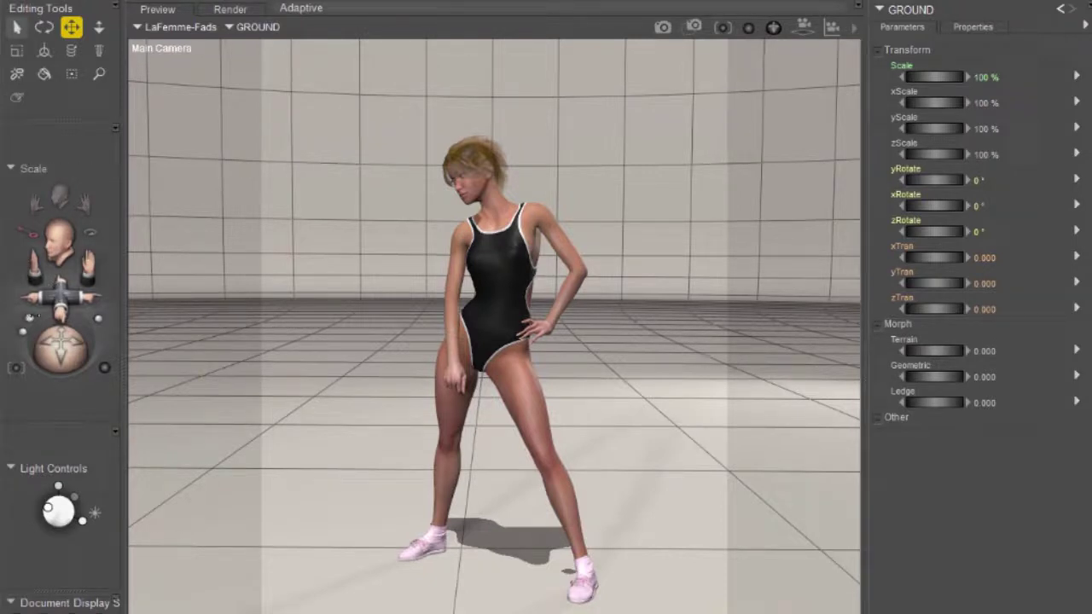
- Adjust the Main Camera's scale and focal length, and roll and orbit it around the figure
mouse_move(25, 324)
left_mouse_down()
mouse_move(58, 324)
mouse_move(5, 324)
mouse_move(36, 324)
left_mouse_up()
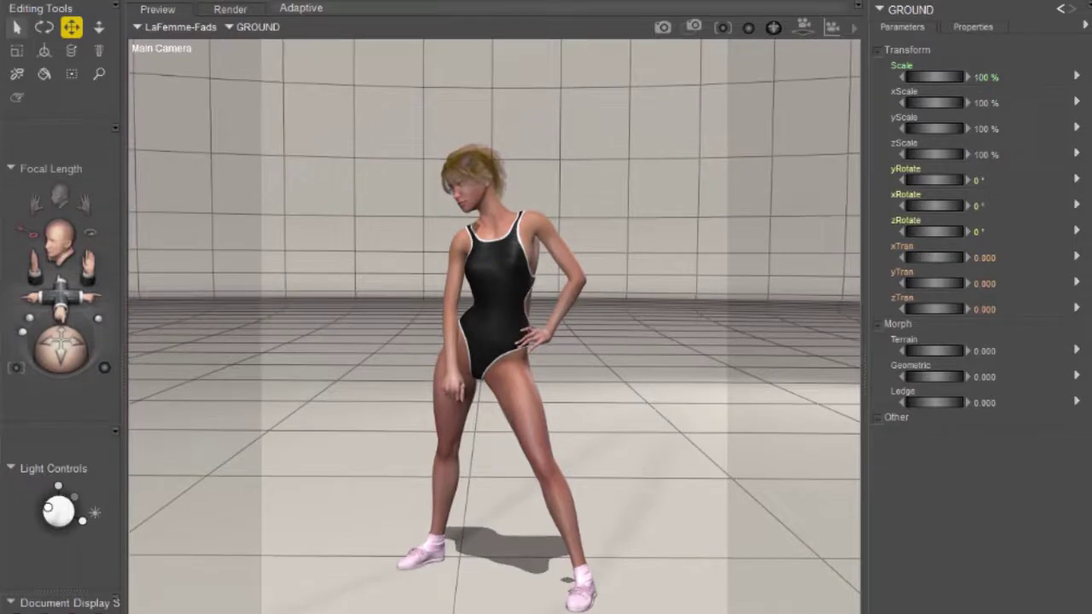
left_click_drag(104, 368, 134, 368)
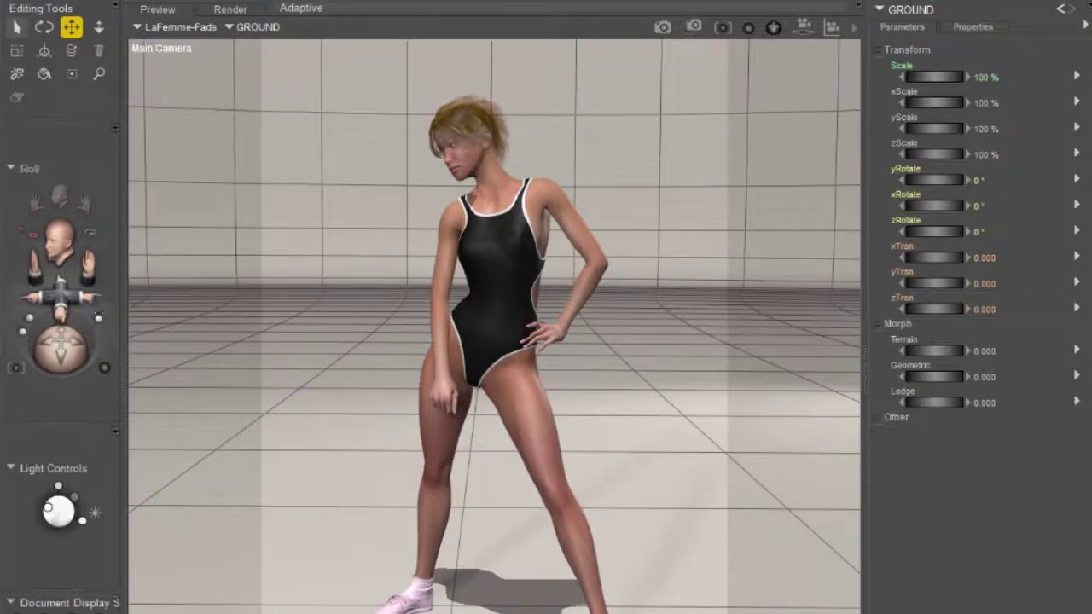
mouse_move(97, 318)
left_mouse_down()
mouse_move(173, 318)
mouse_move(103, 318)
left_mouse_up()
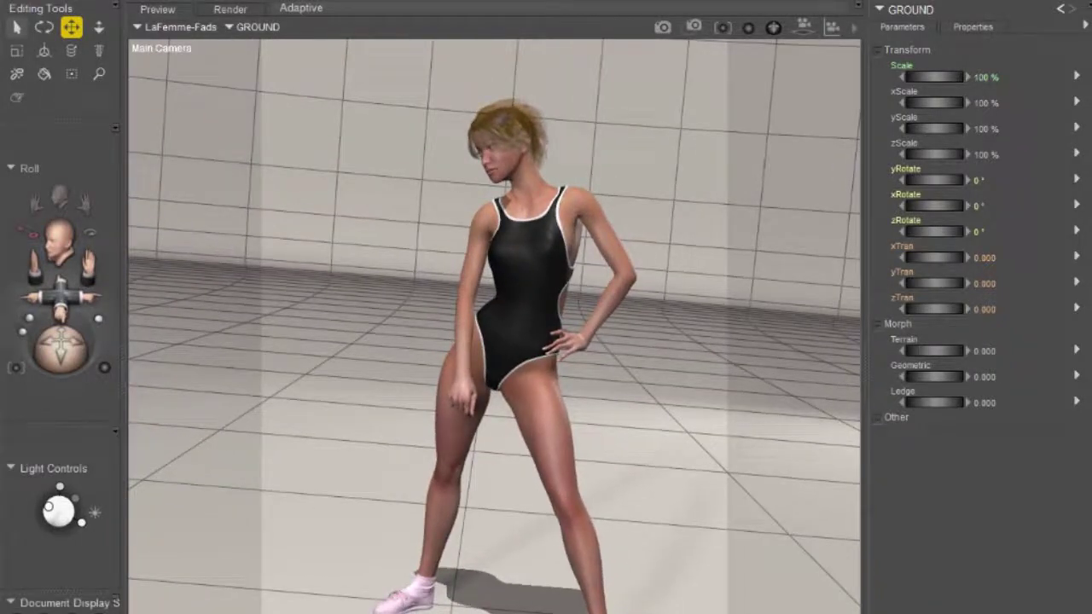
left_click_drag(61, 348, 21, 349)
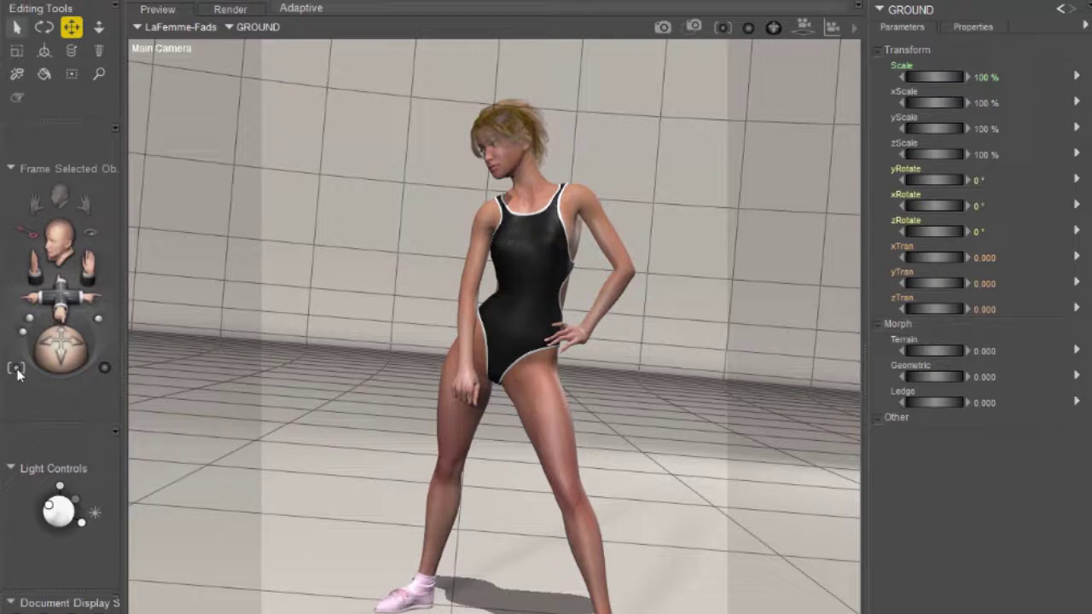
- Frame the selected body part in the Main Camera, using the left thigh and the right shin
left_click(550, 419)
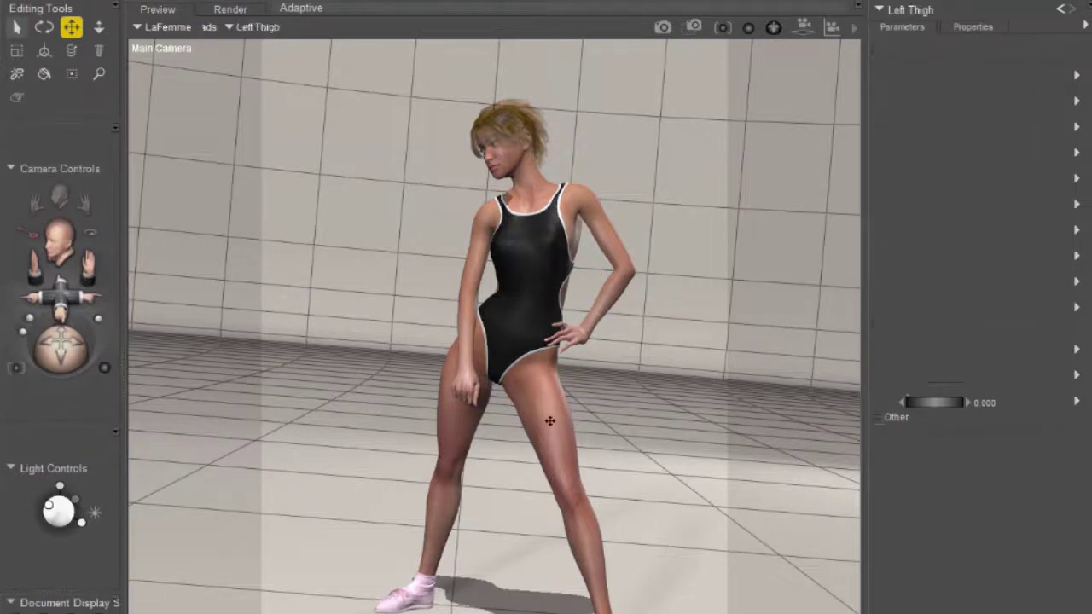
left_click(16, 371)
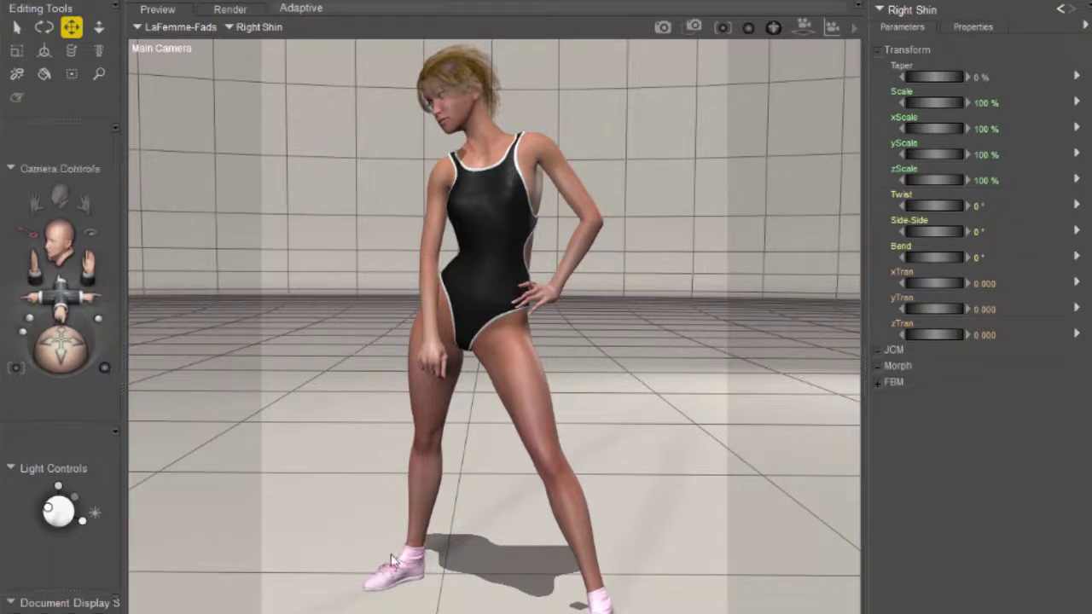
left_click(16, 368)
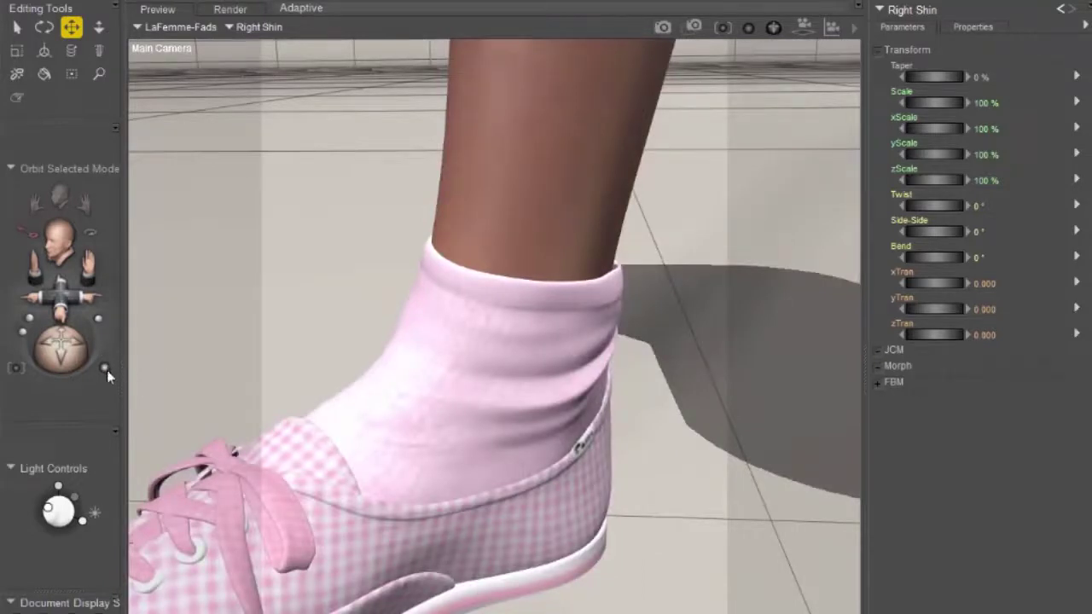
- Inspect the right shin and the left foot by orbiting the Main Camera around each selected part
left_click_drag(61, 300, 193, 347)
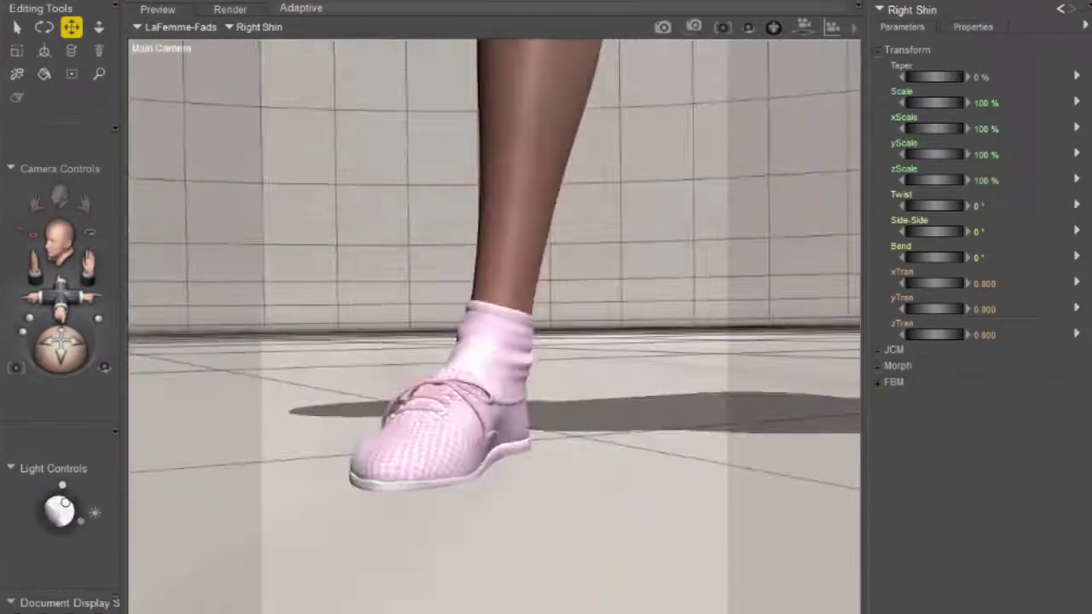
left_click_drag(60, 349, 72, 371)
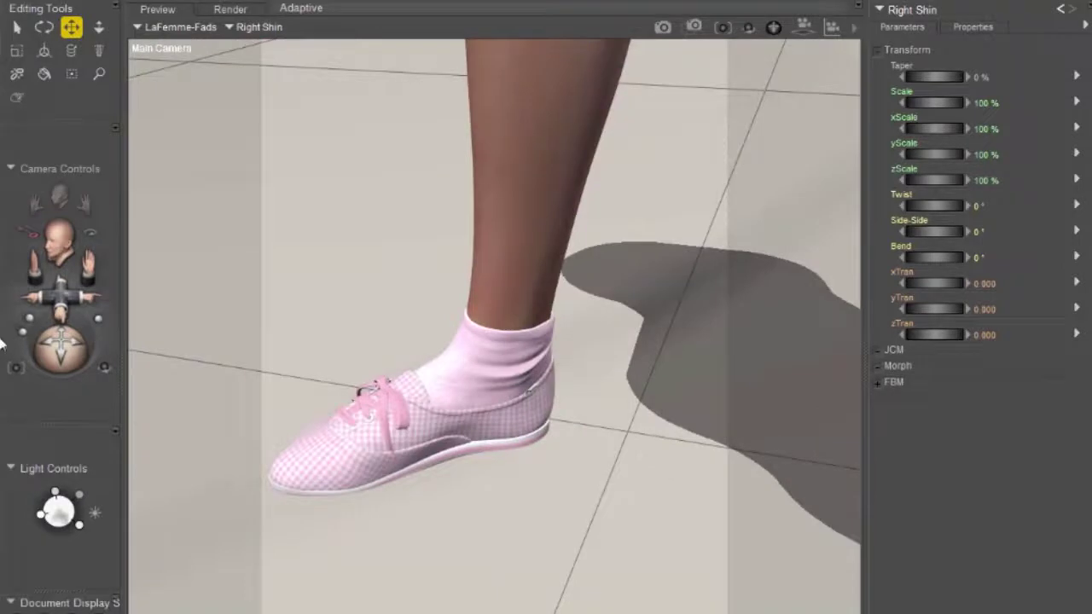
left_click_drag(58, 299, 543, 567)
left_click(584, 542)
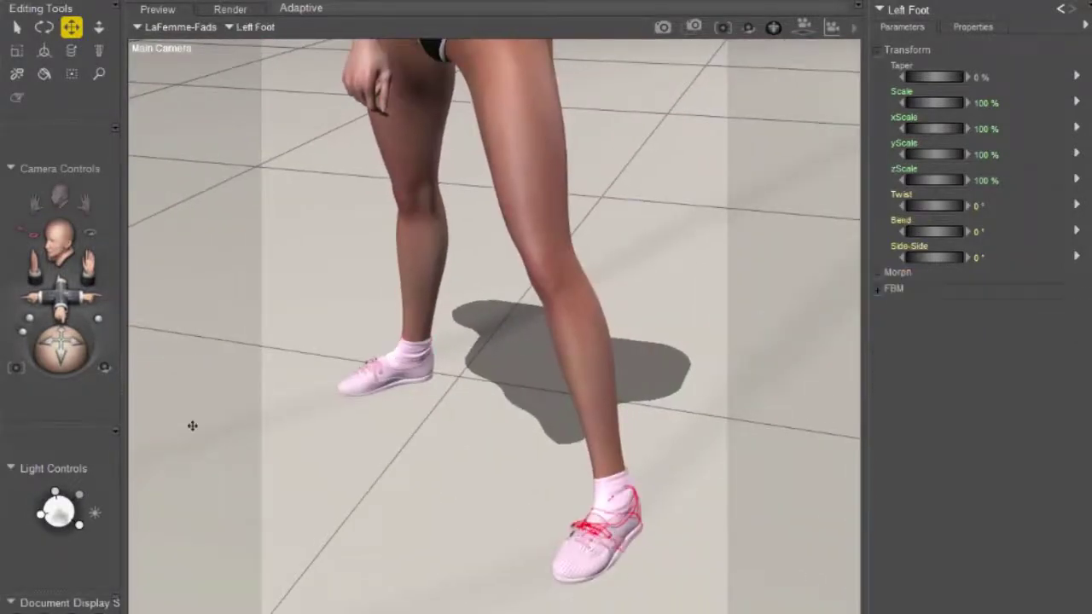
left_click_drag(62, 360, 86, 354)
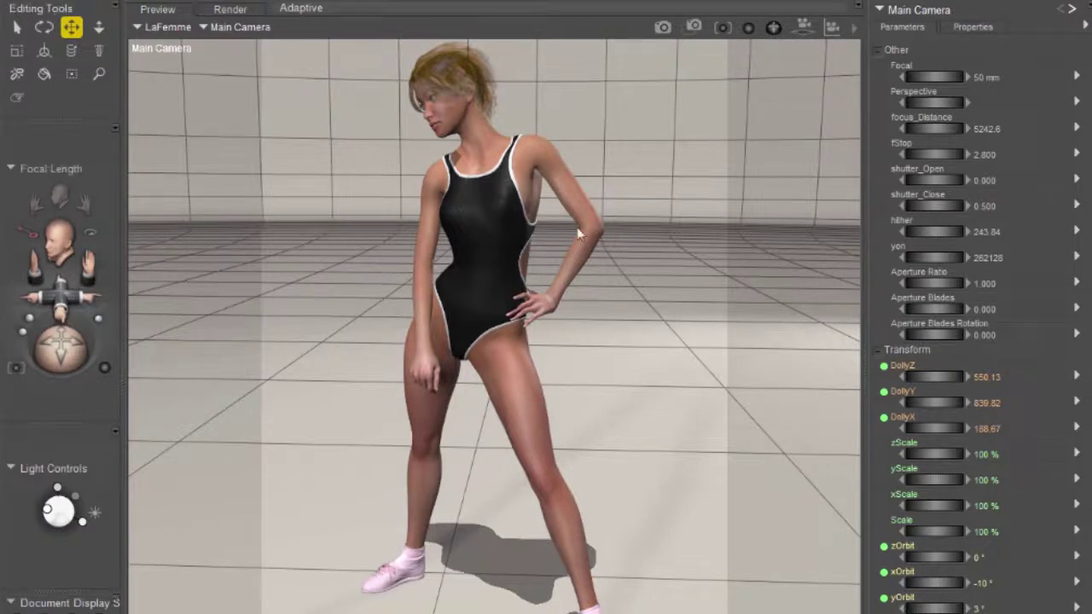
- Select the Main Camera as the active object and reposition it directly in the viewport, ending at about -73° yOrbit
left_click(932, 12)
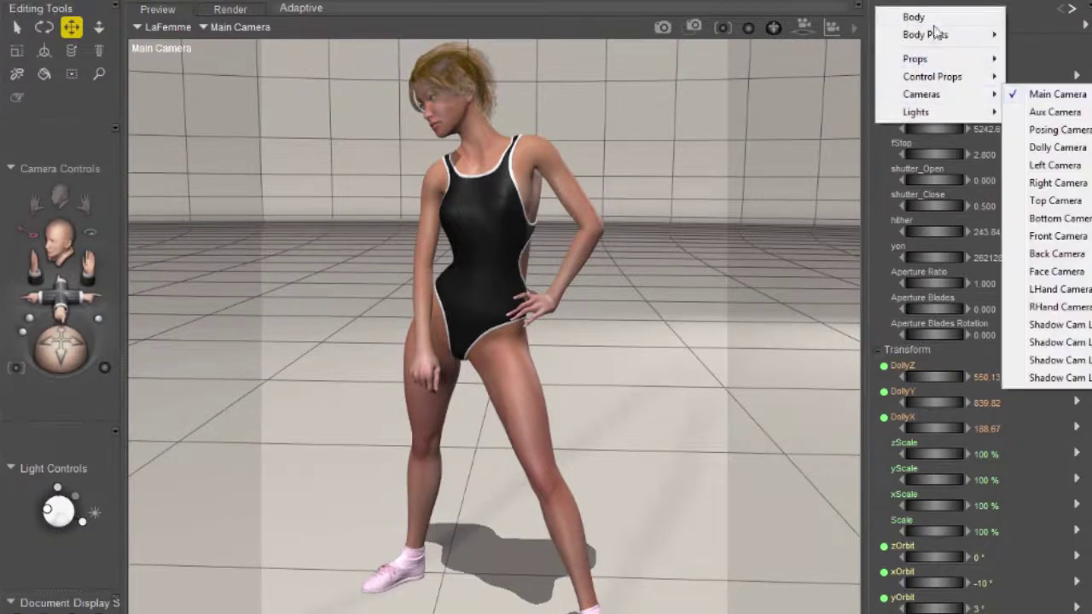
mouse_move(938, 95)
left_click(1054, 94)
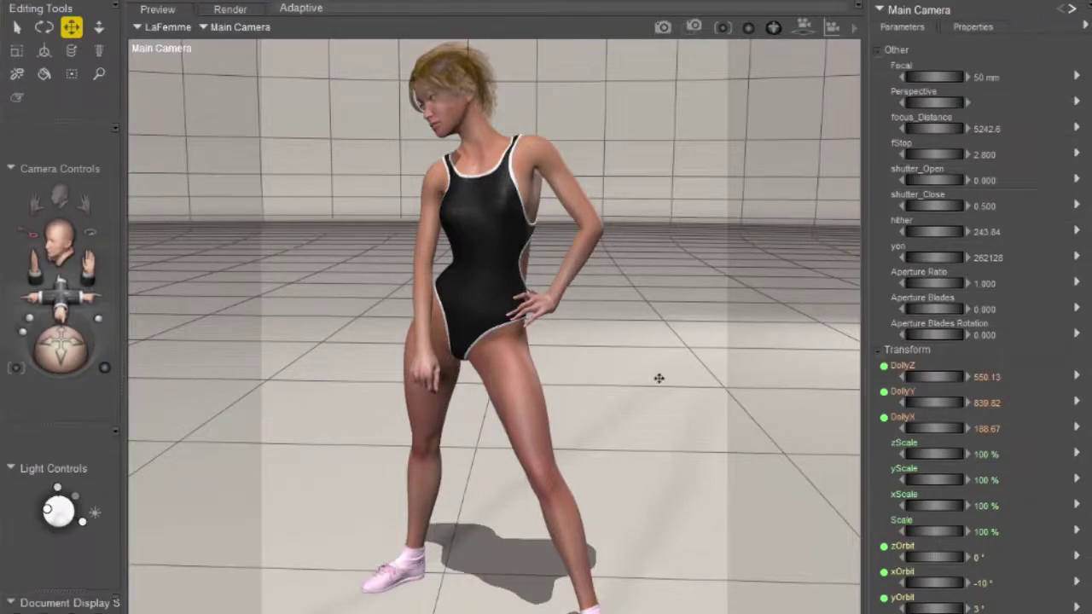
left_click_drag(667, 400, 712, 434)
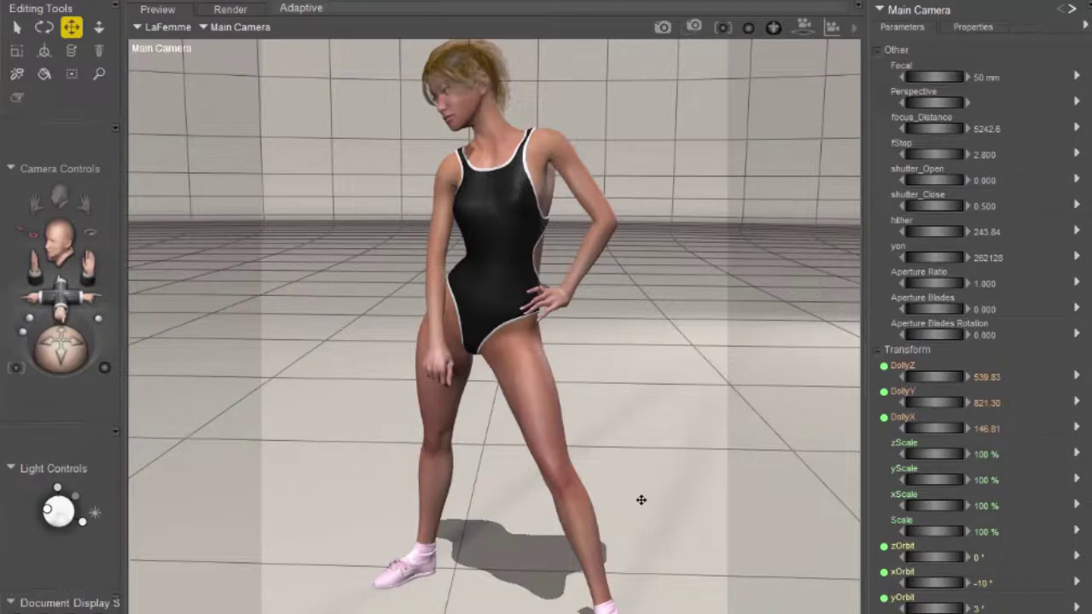
left_click_drag(641, 500, 677, 490)
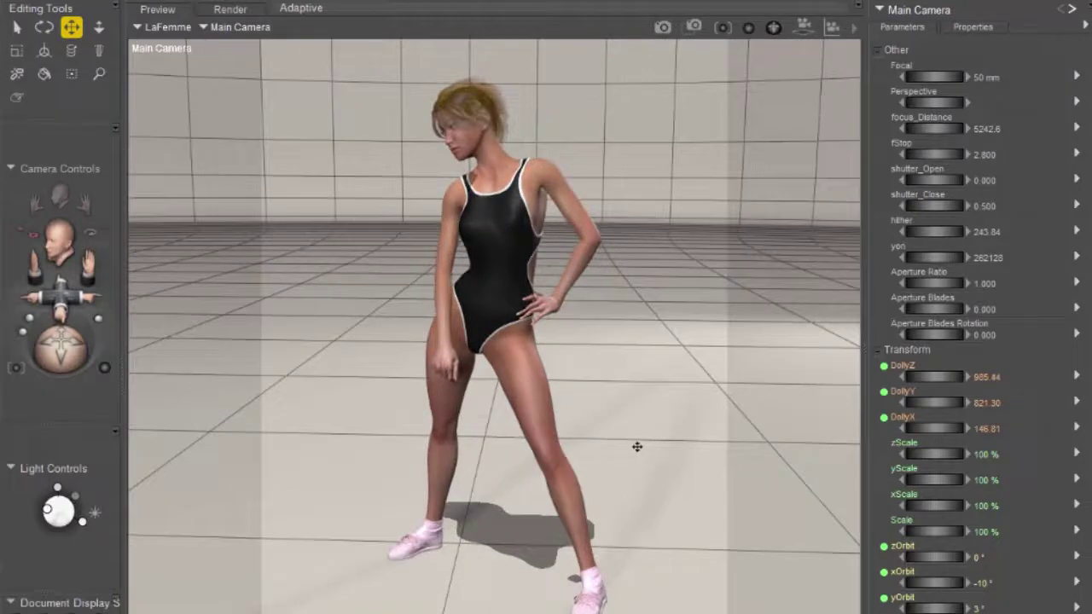
left_click_drag(637, 447, 579, 347)
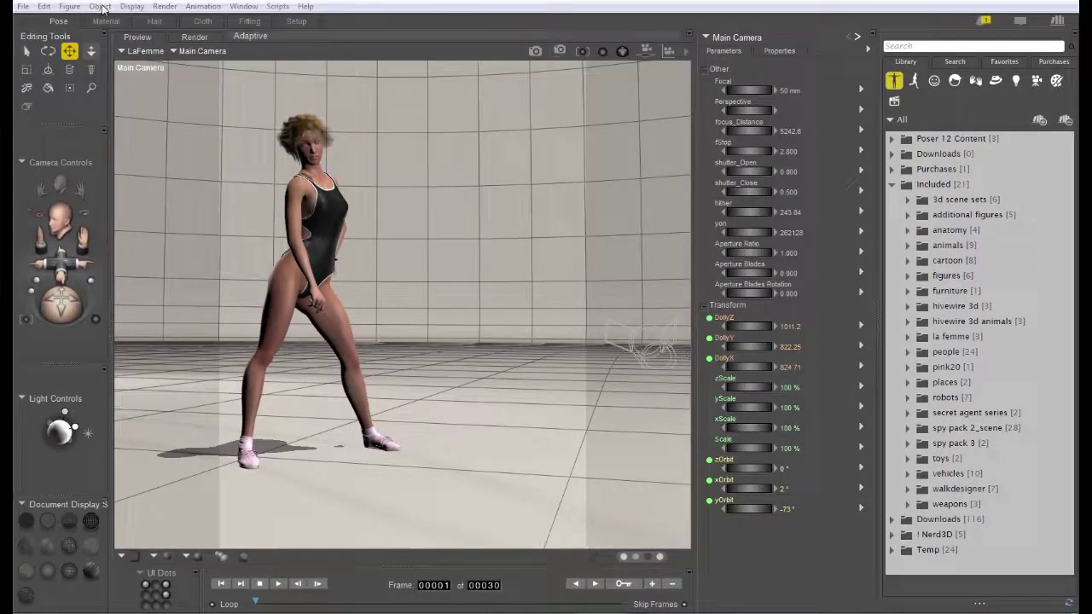
- Create a new dolly camera in the scene
left_click(101, 6)
mouse_move(141, 234)
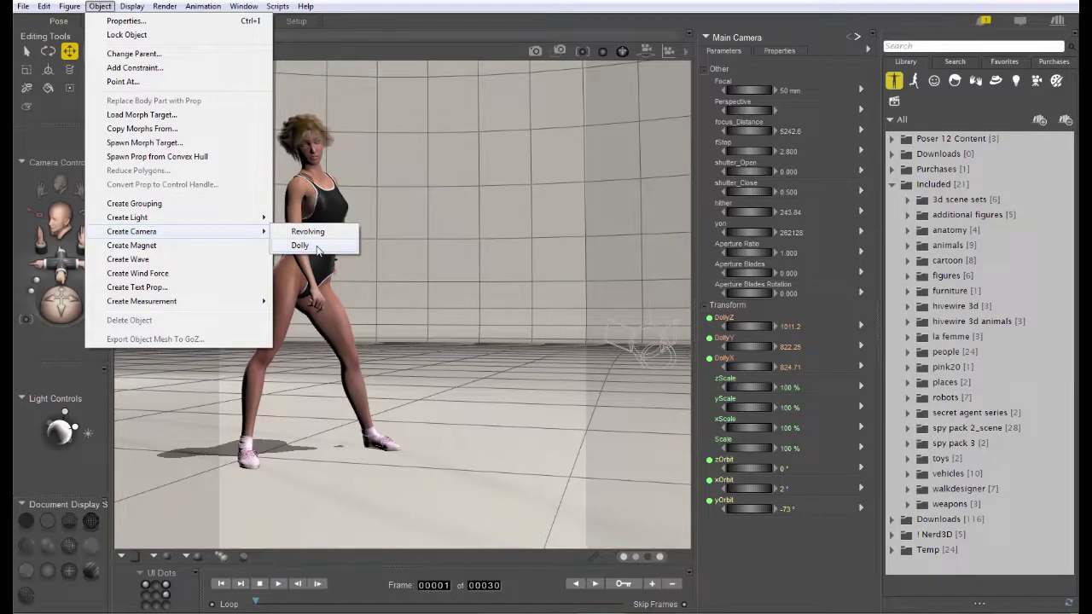
left_click(317, 249)
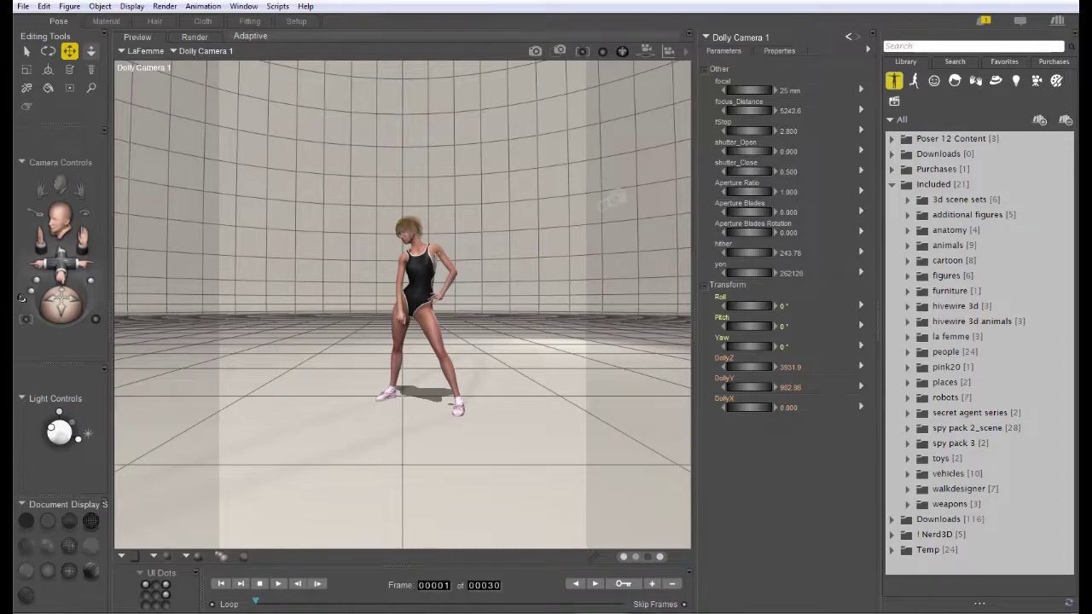
- Aim and move the new dolly camera to about 1° pitch, 7° yaw and a DollyZ of about 2890
left_click_drag(59, 304, 84, 237)
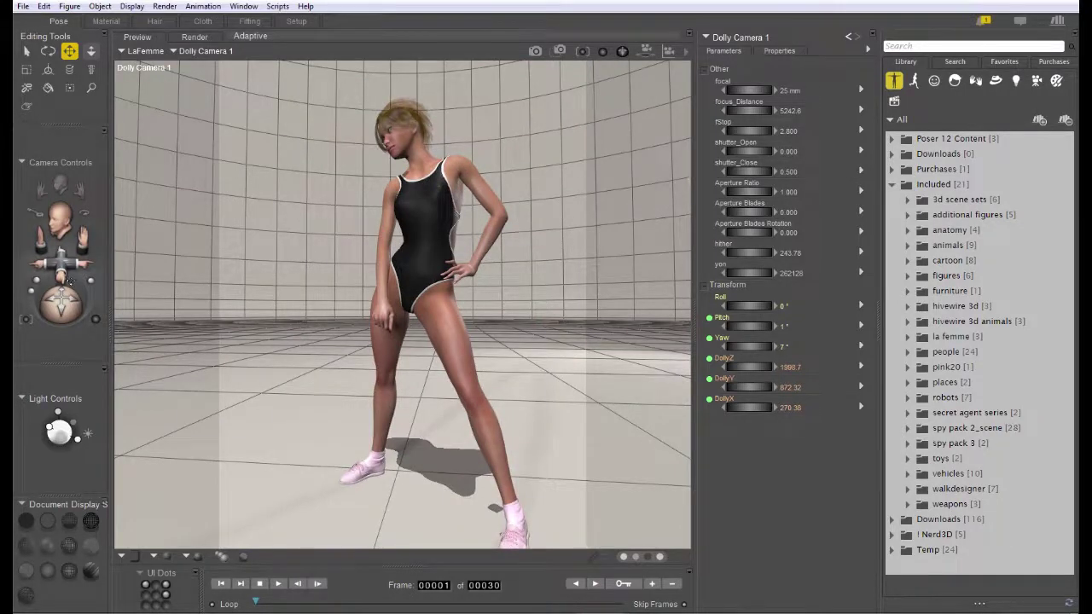
left_click_drag(64, 265, 63, 274)
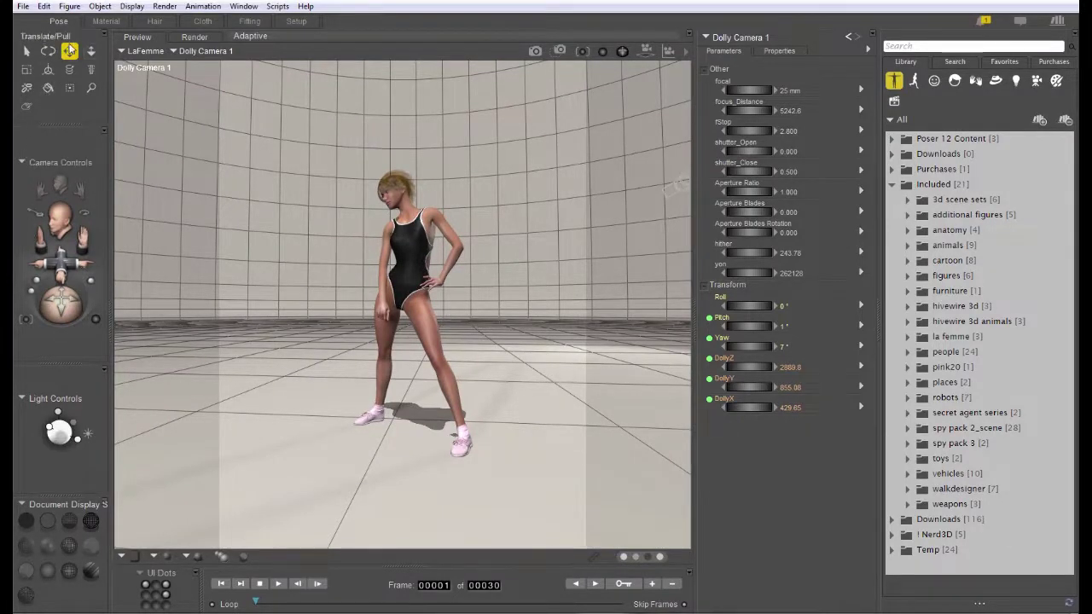
left_click(69, 52)
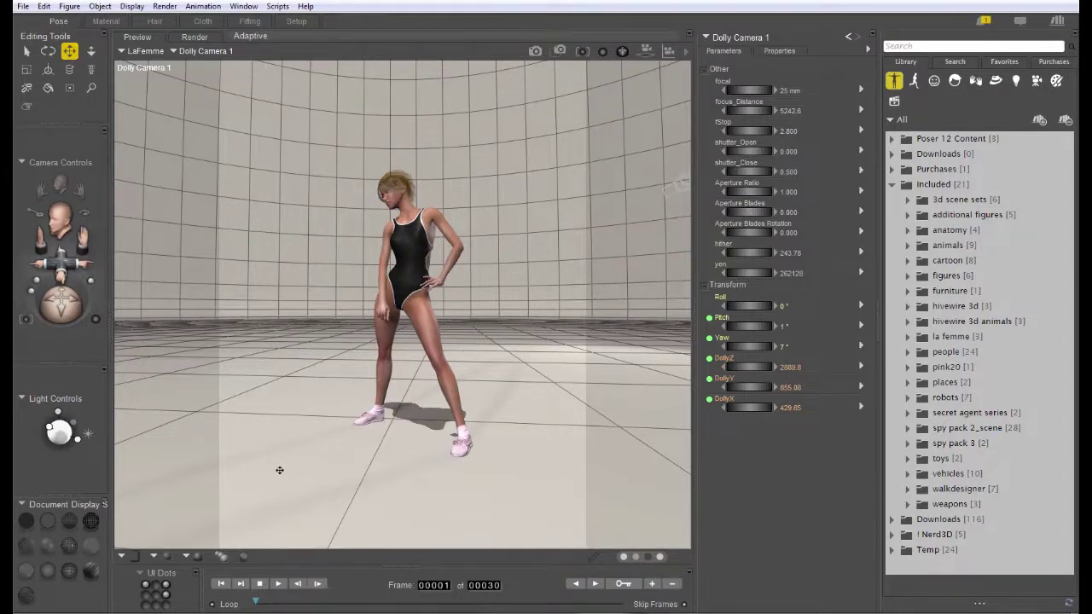